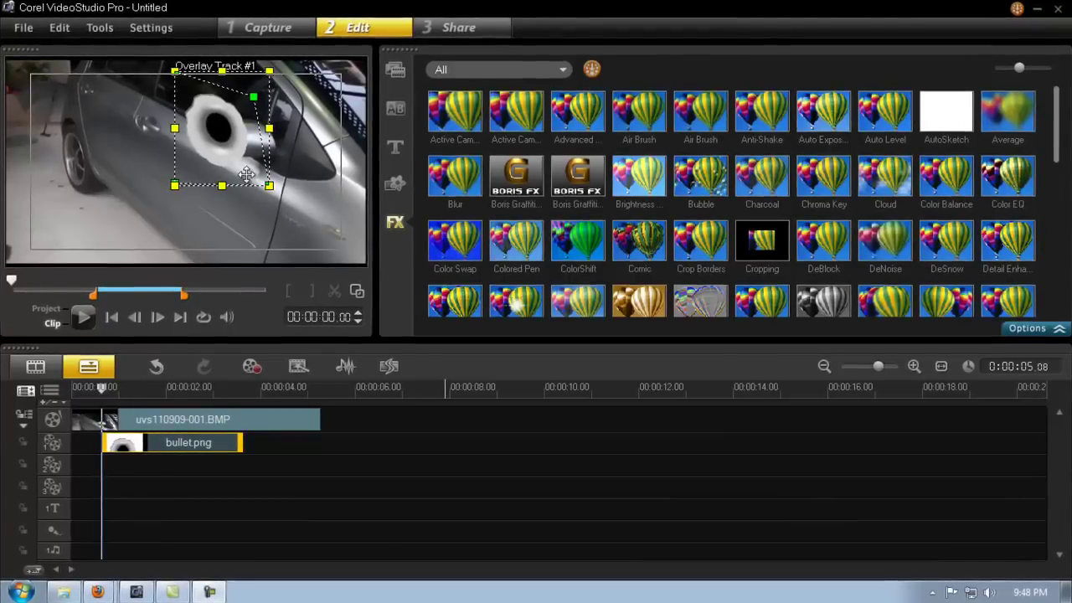
# - Skew the bullet.png corners to the door's perspective, then shrink it to a small hole on the door
pyautogui.moveTo(231, 137); pyautogui.dragTo(218, 157)
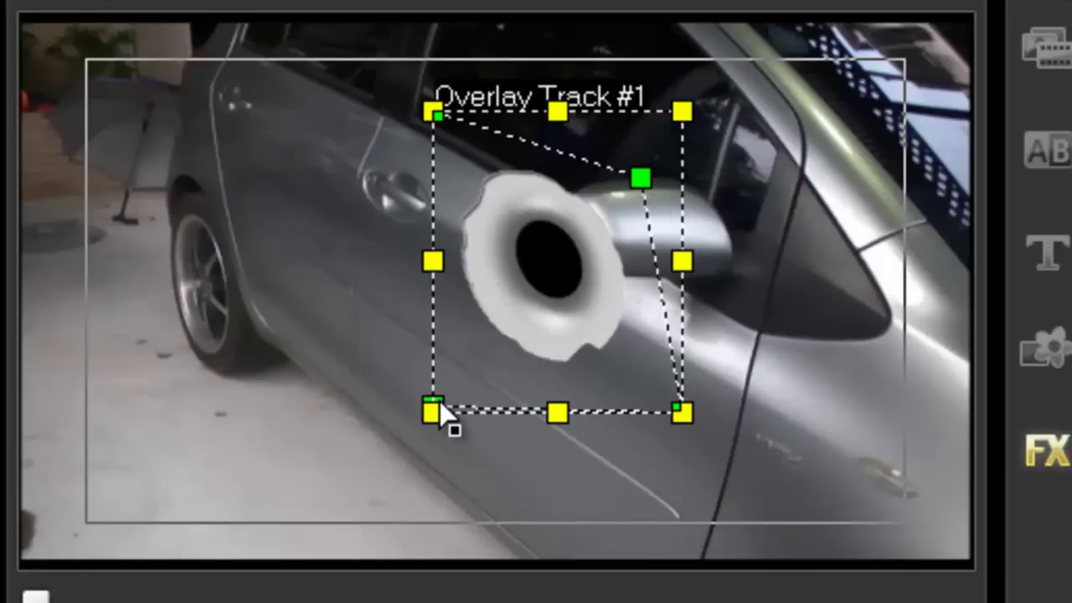
pyautogui.moveTo(440, 404); pyautogui.dragTo(469, 345)
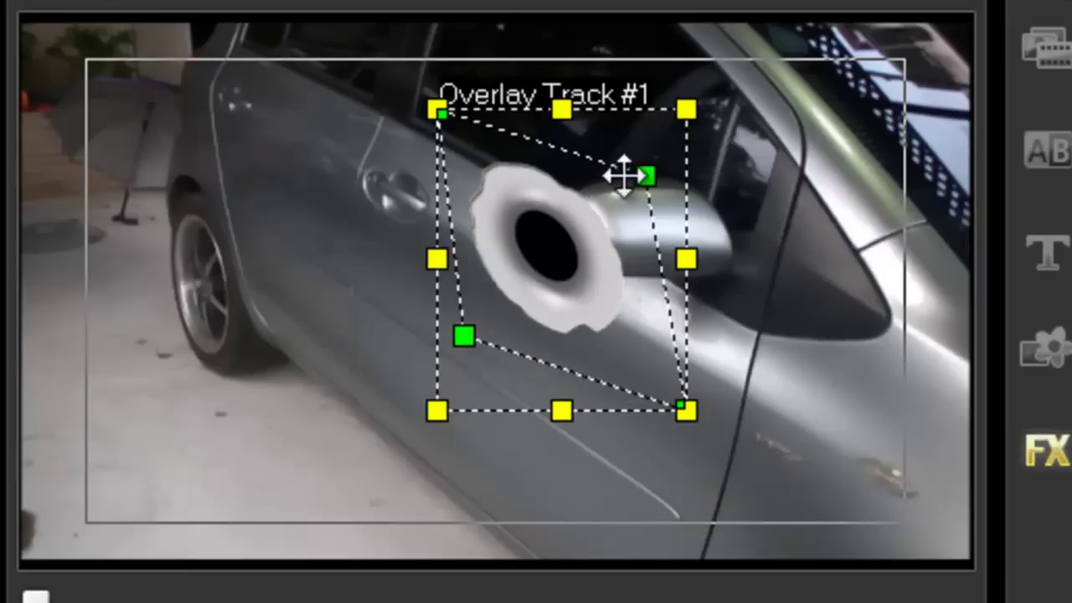
pyautogui.moveTo(623, 174); pyautogui.dragTo(617, 177)
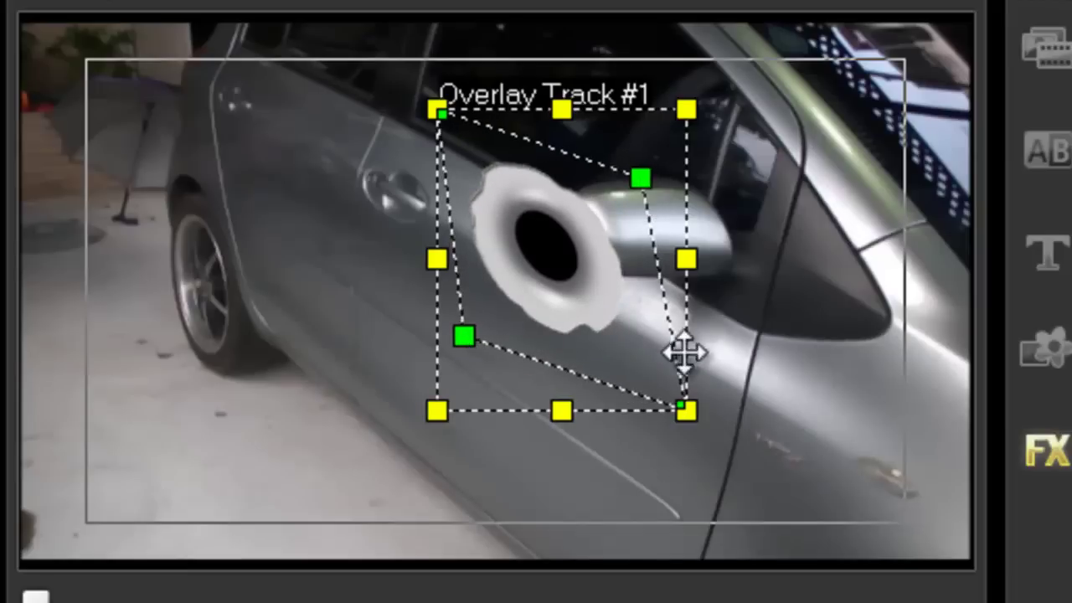
pyautogui.moveTo(681, 408); pyautogui.dragTo(673, 396)
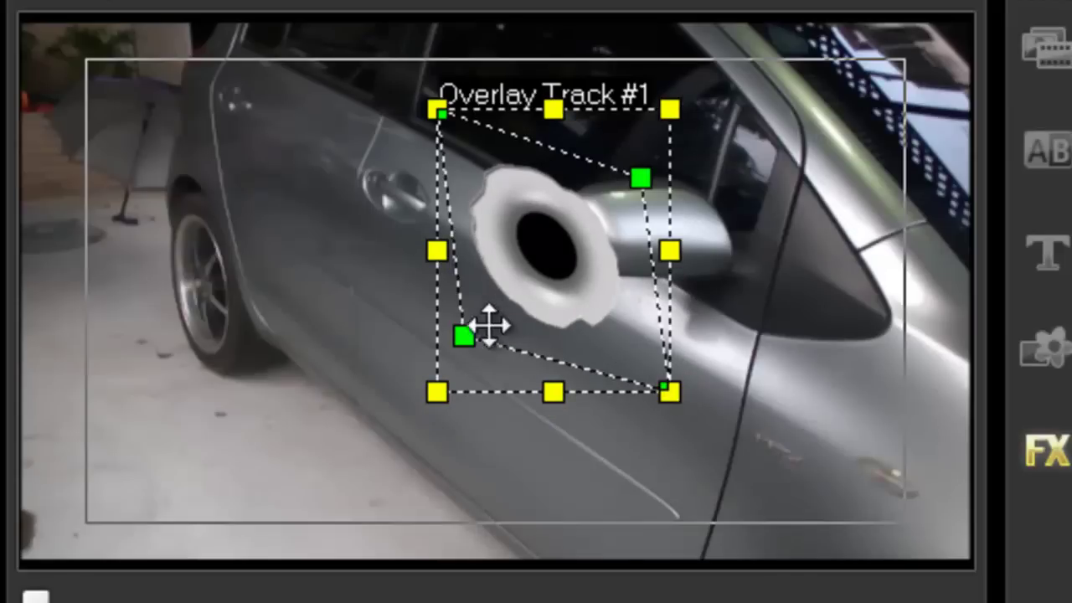
pyautogui.moveTo(465, 338); pyautogui.dragTo(474, 328)
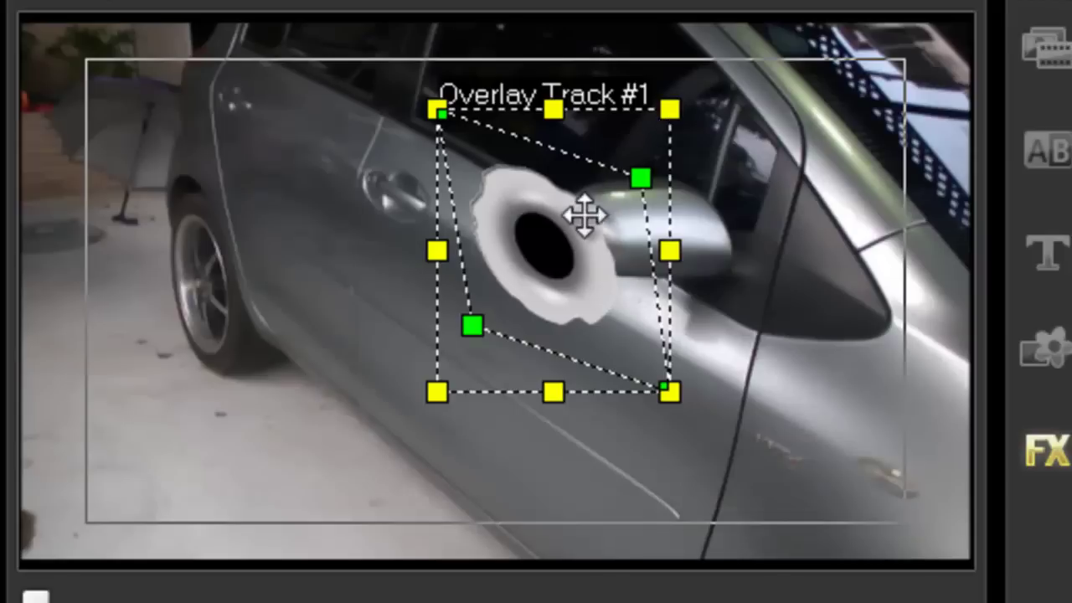
pyautogui.moveTo(584, 216); pyautogui.dragTo(538, 287)
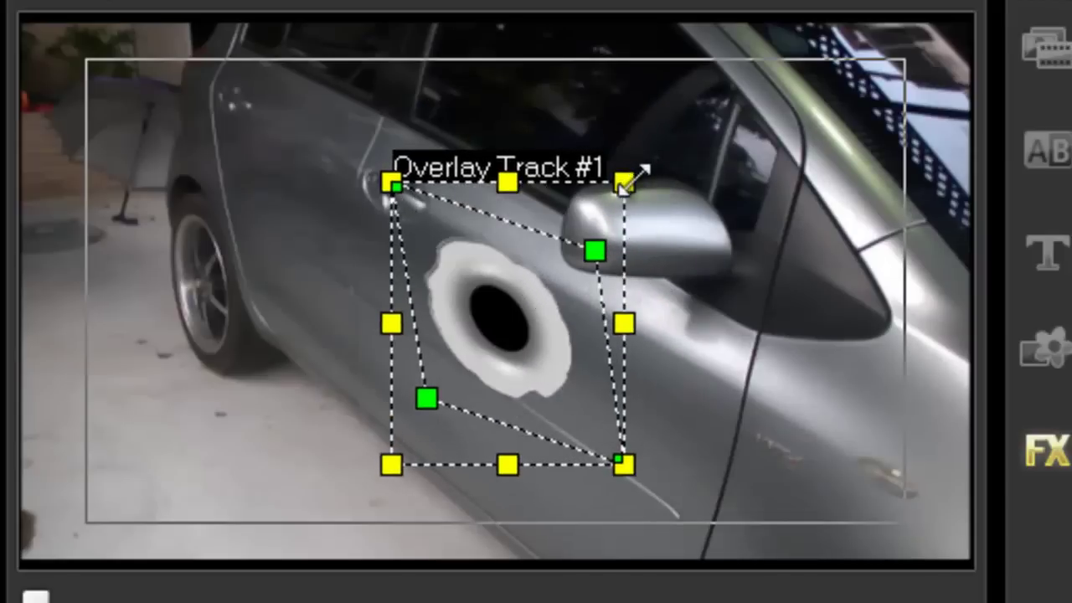
pyautogui.moveTo(634, 189); pyautogui.dragTo(480, 337)
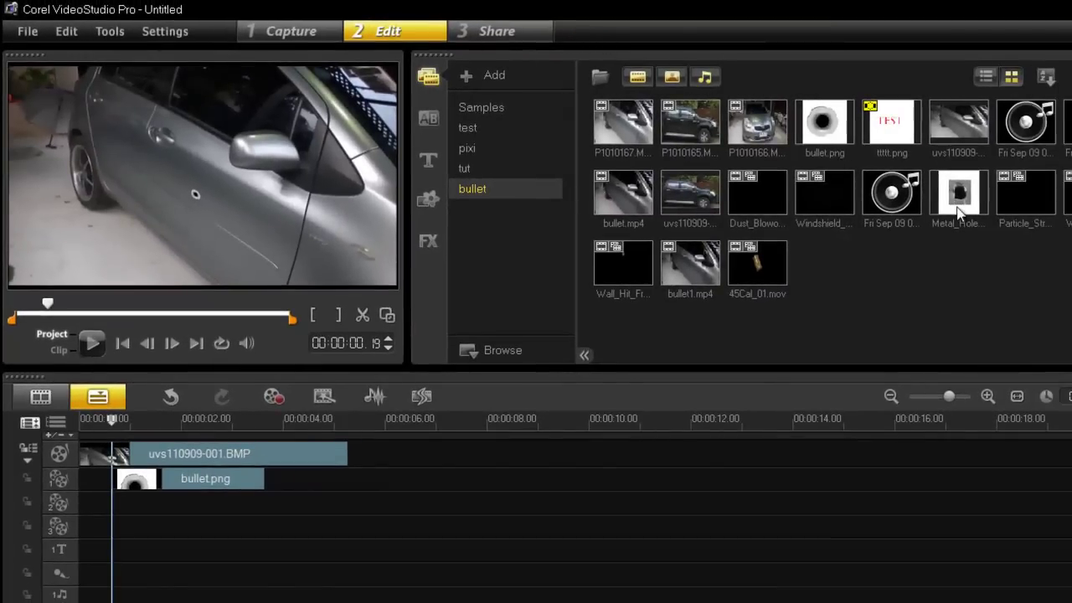
# - Place the gunshot audio on the voice track and extend bullet.png to the car clip's end
pyautogui.moveTo(1015, 143); pyautogui.dragTo(116, 581)
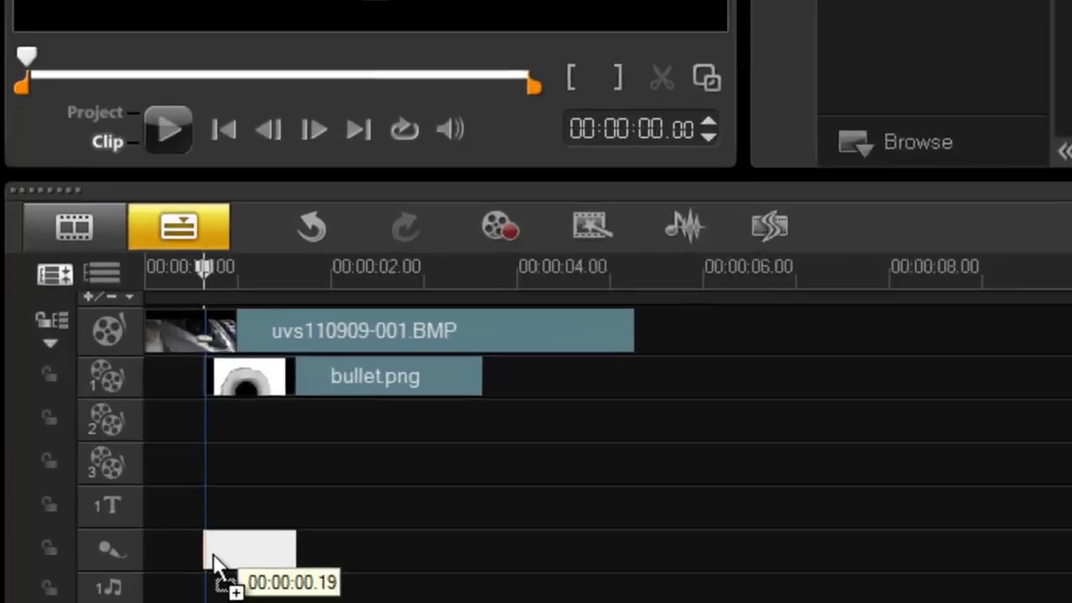
pyautogui.moveTo(214, 559); pyautogui.dragTo(214, 559)
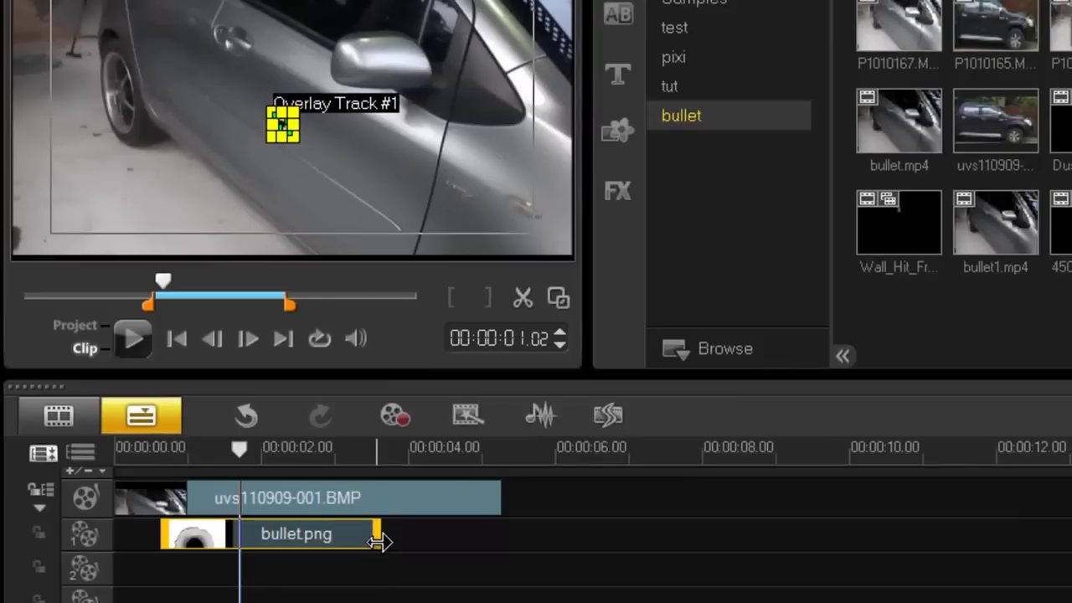
pyautogui.moveTo(378, 540); pyautogui.dragTo(498, 539)
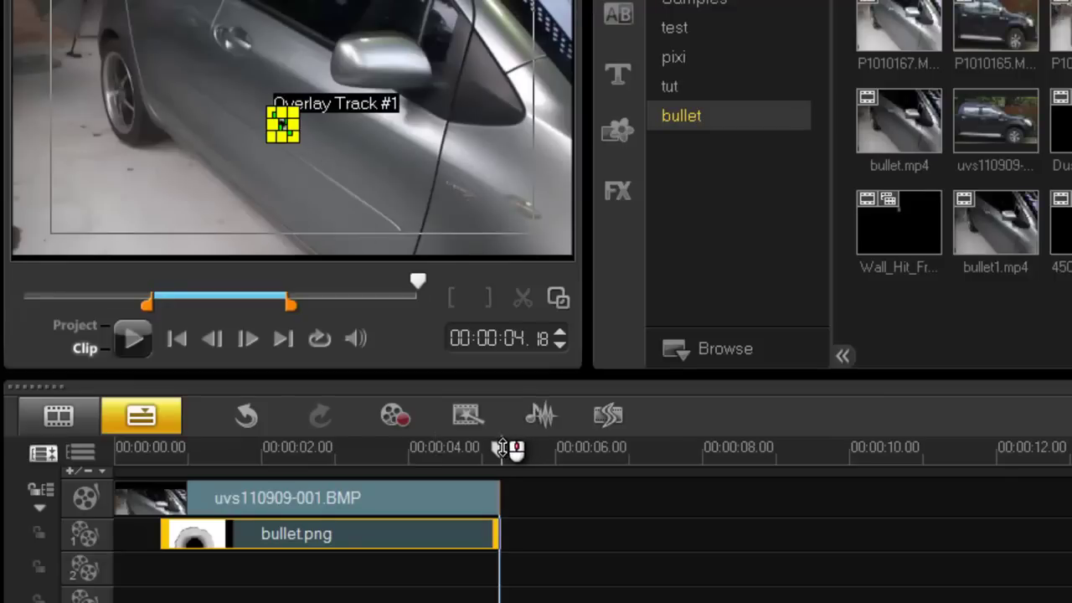
pyautogui.moveTo(496, 447); pyautogui.dragTo(261, 498)
pyautogui.click(262, 502)
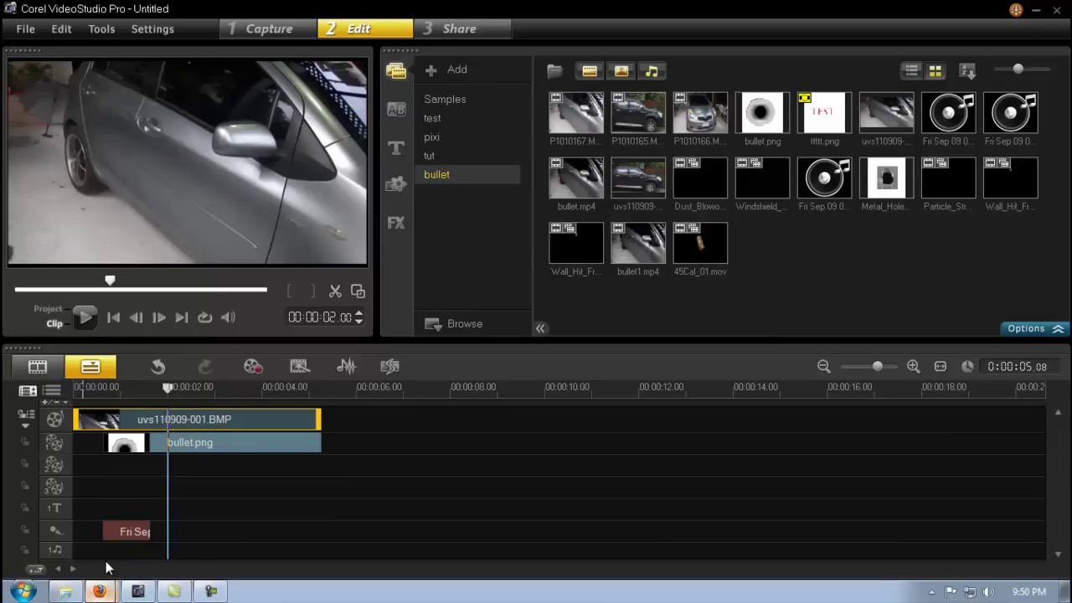
pyautogui.click(101, 591)
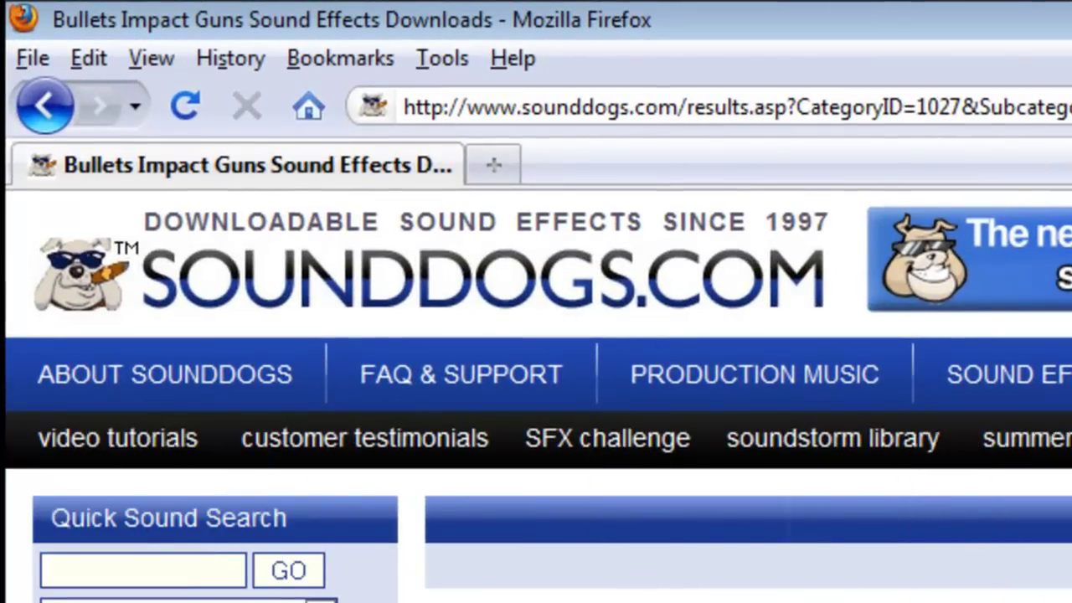
pyautogui.scroll(-3, 535, 393)
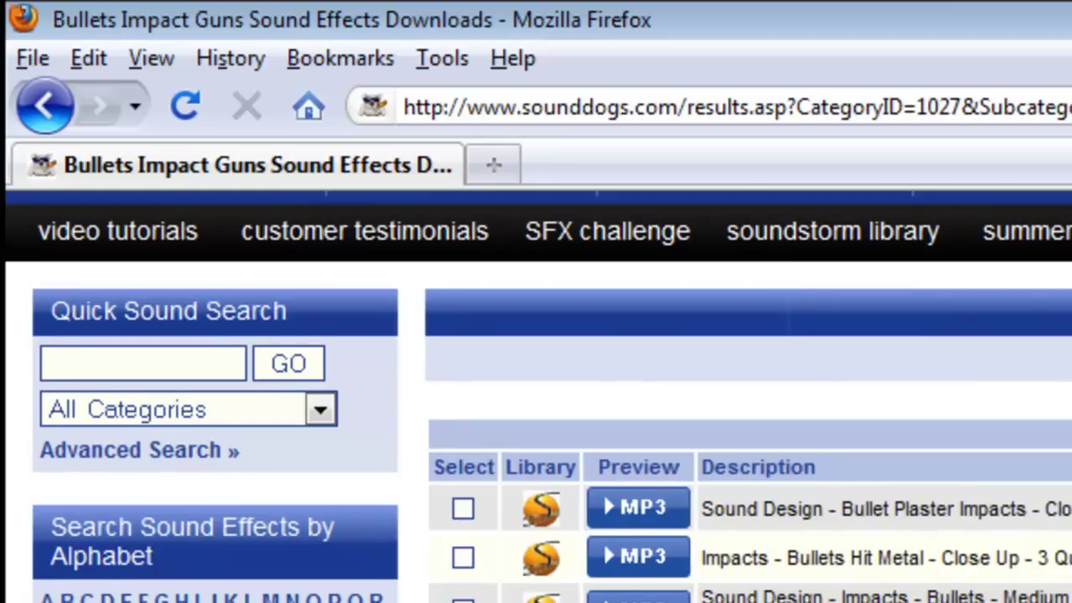
pyautogui.scroll(-10, 536, 393)
pyautogui.scroll(12, 536, 393)
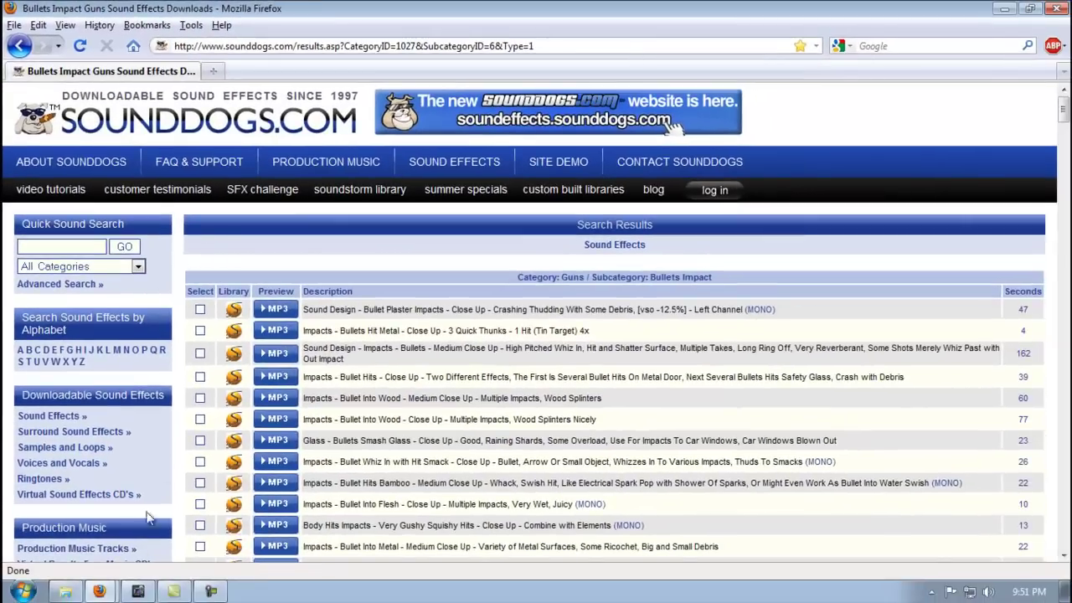
pyautogui.click(100, 591)
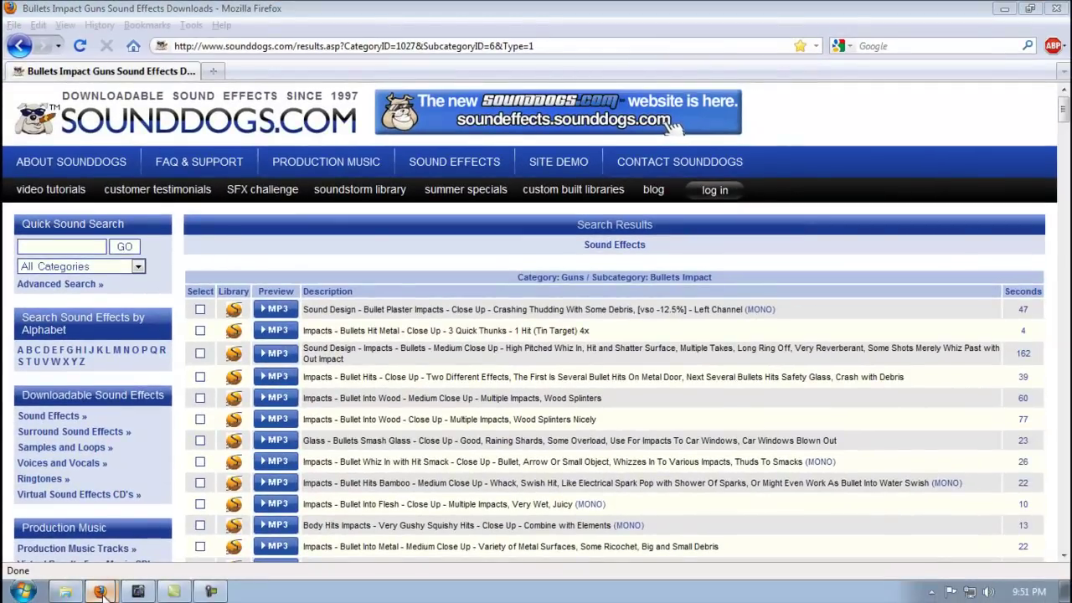
pyautogui.click(117, 540)
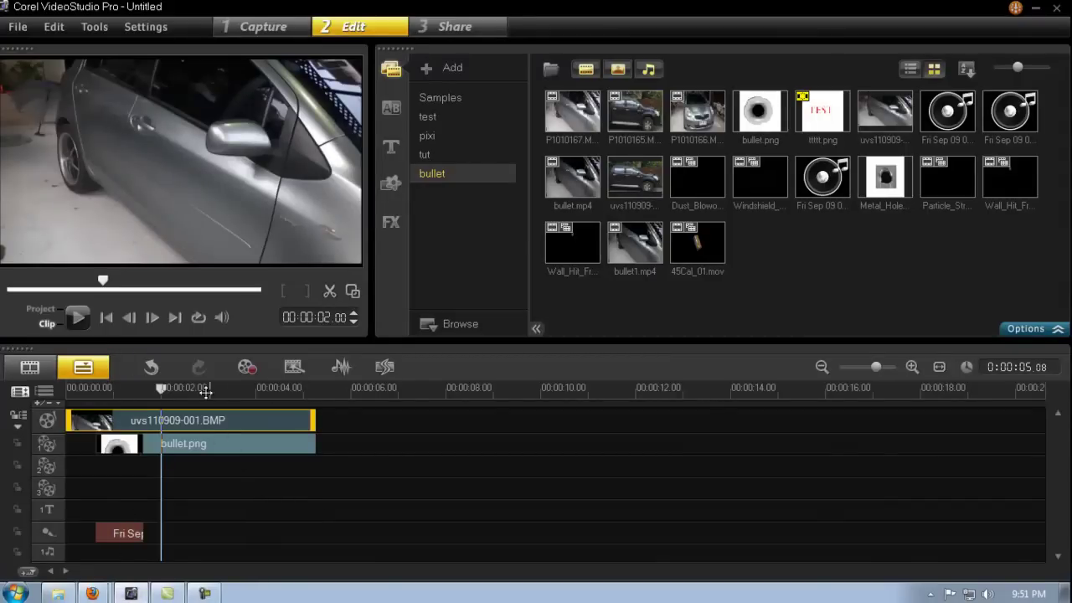
# - Drop 45Cal_01.mov near the start of Overlay Track #2 and move it to the frame's lower left
pyautogui.click(106, 317)
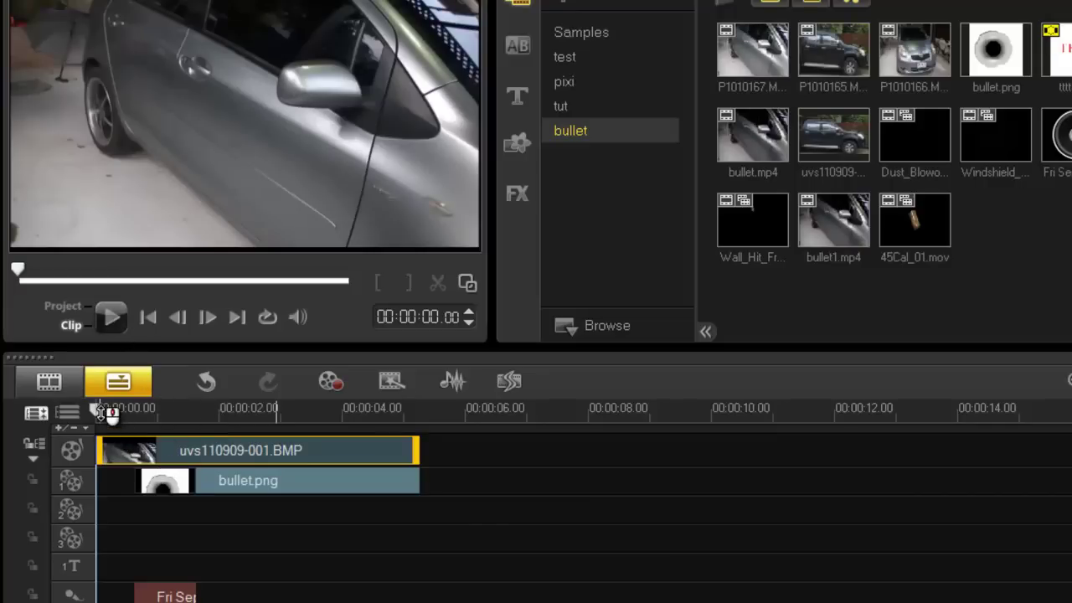
pyautogui.moveTo(99, 410); pyautogui.dragTo(125, 410)
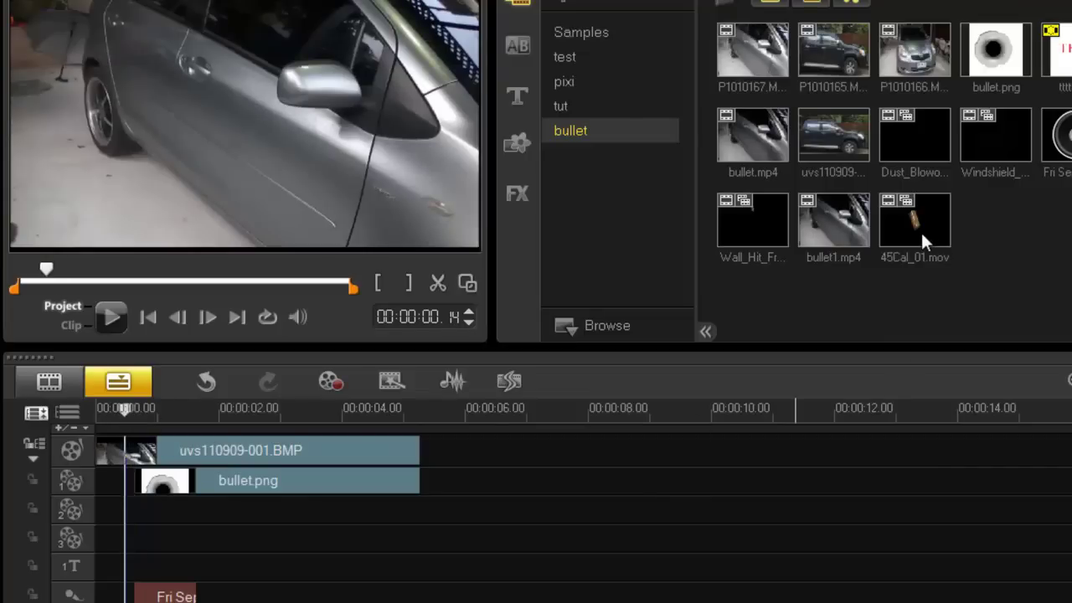
pyautogui.moveTo(920, 231); pyautogui.dragTo(138, 526)
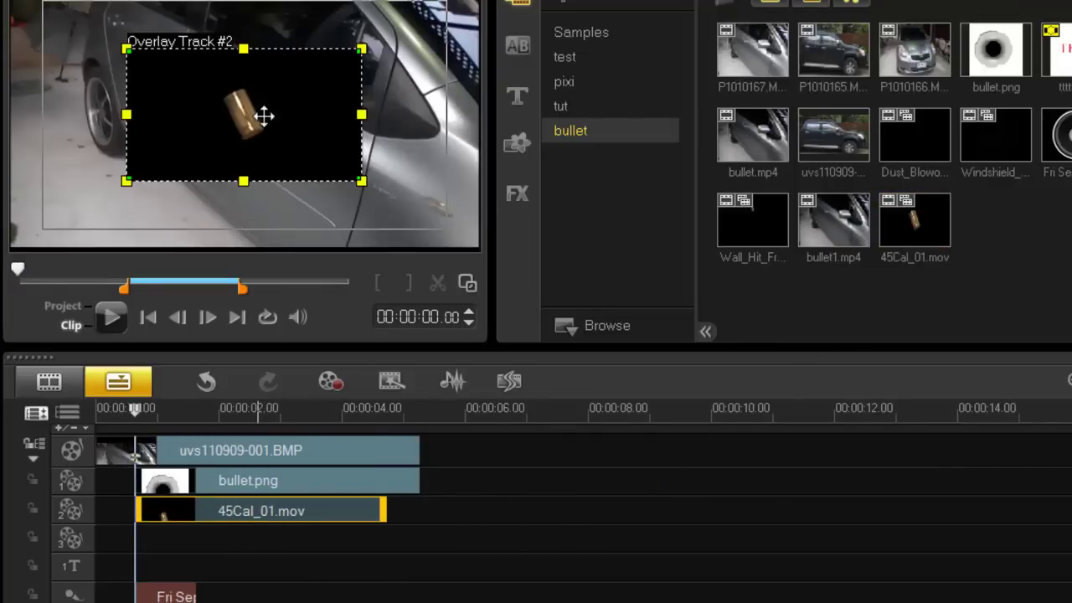
pyautogui.moveTo(263, 116); pyautogui.dragTo(170, 178)
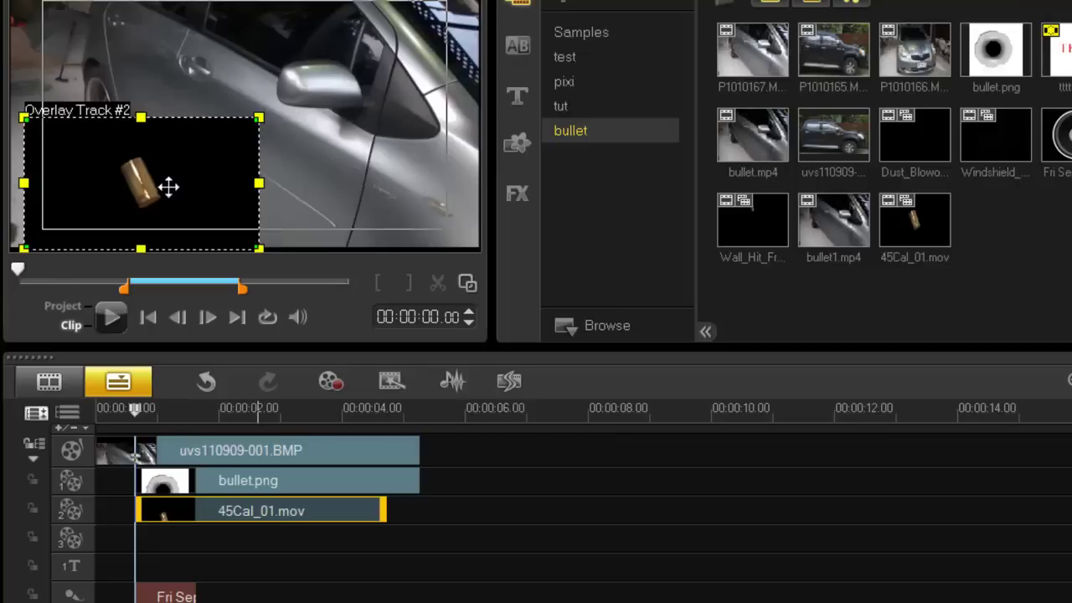
# - Set the shell casing to enter from the bottom and enable chroma key overlay options
pyautogui.doubleClick(337, 502)
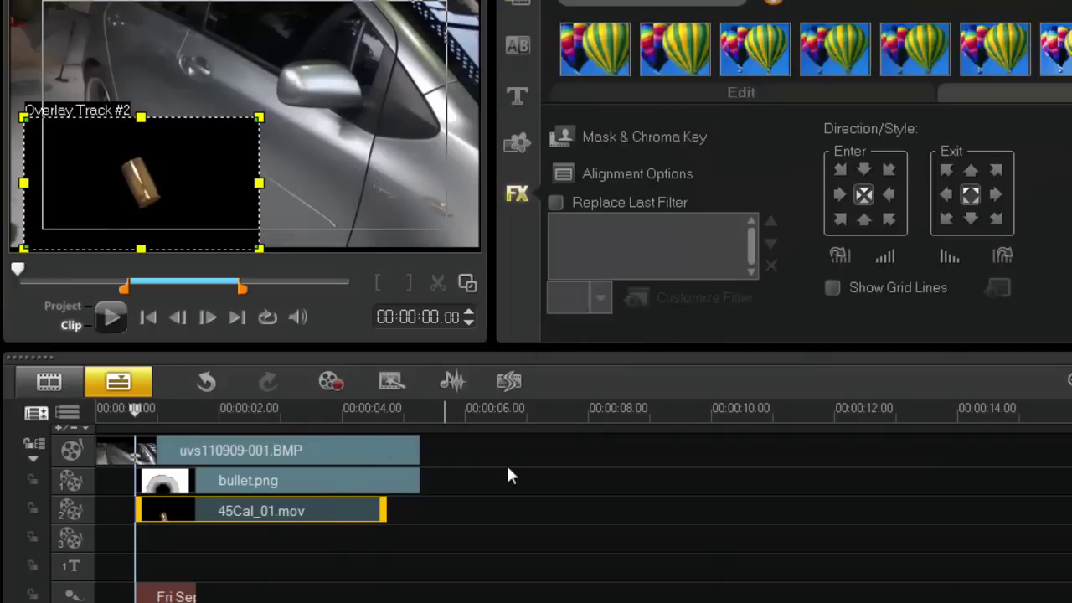
pyautogui.click(860, 222)
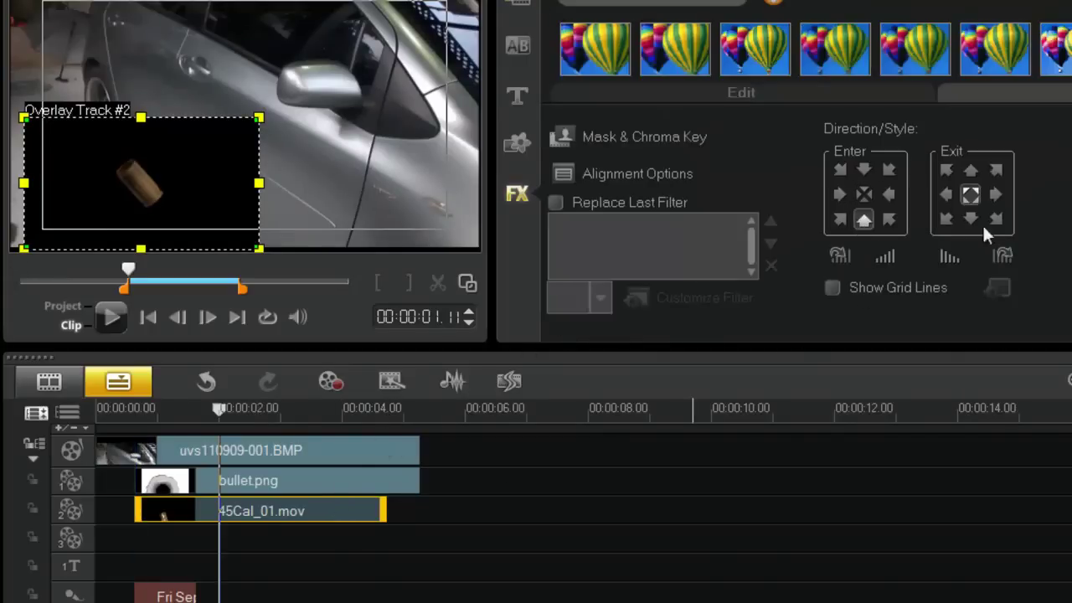
pyautogui.click(632, 143)
pyautogui.click(555, 156)
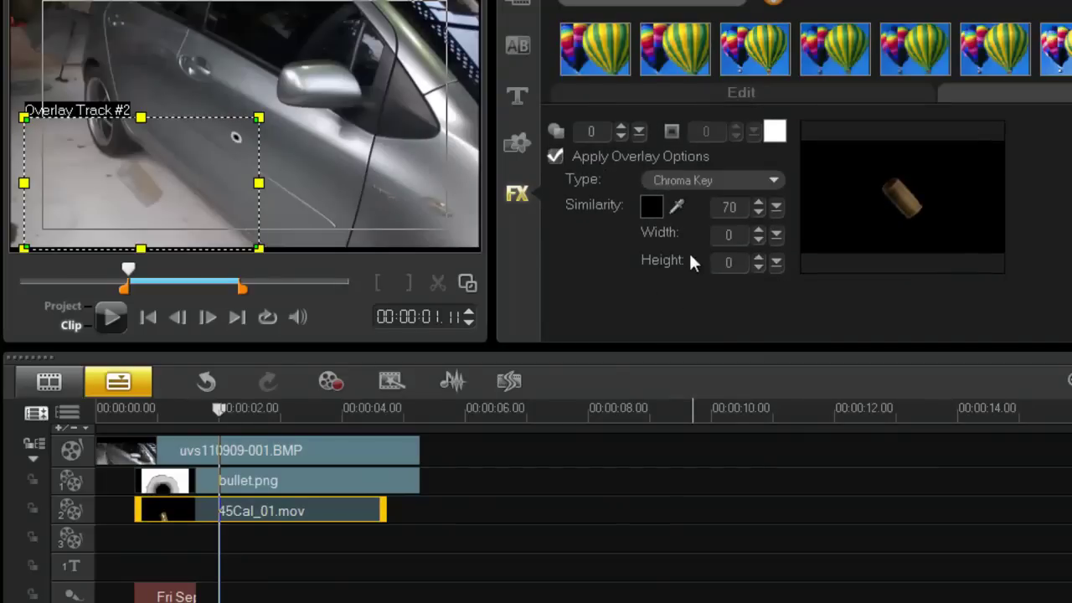
# - Set the chroma key similarity to 3 and shorten the clip's trimmed preview range
pyautogui.click(777, 208)
pyautogui.moveTo(770, 232); pyautogui.dragTo(702, 233)
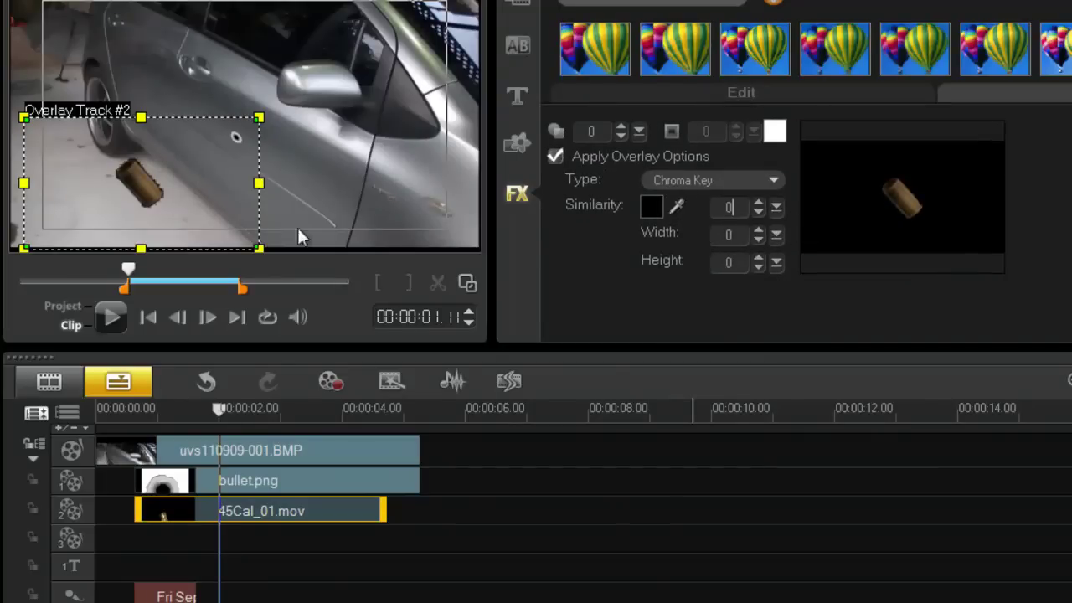
pyautogui.click(776, 208)
pyautogui.moveTo(775, 233); pyautogui.dragTo(779, 235)
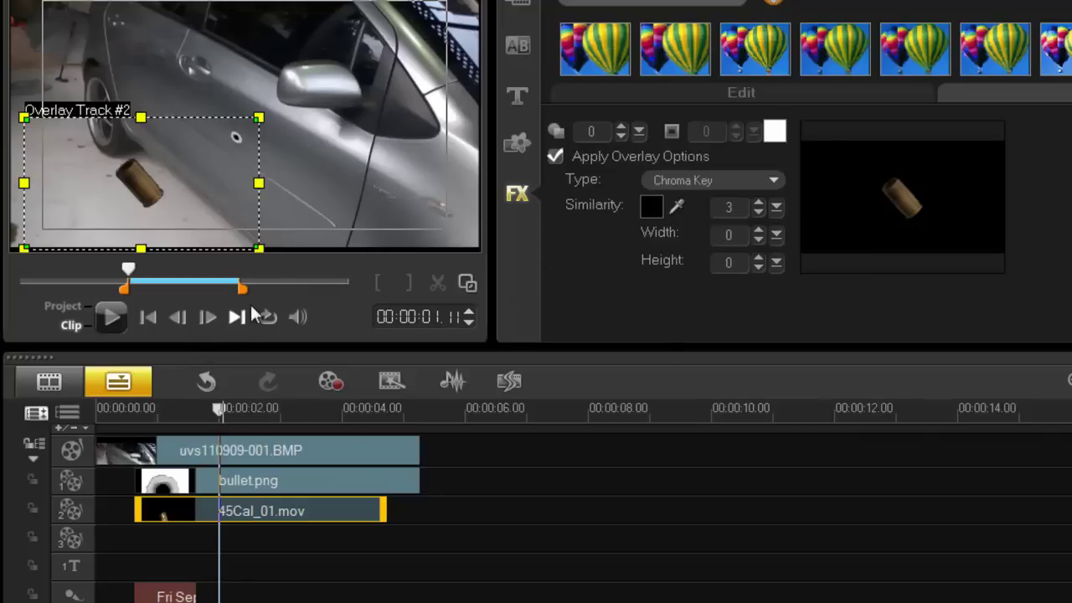
pyautogui.moveTo(241, 287); pyautogui.dragTo(131, 289)
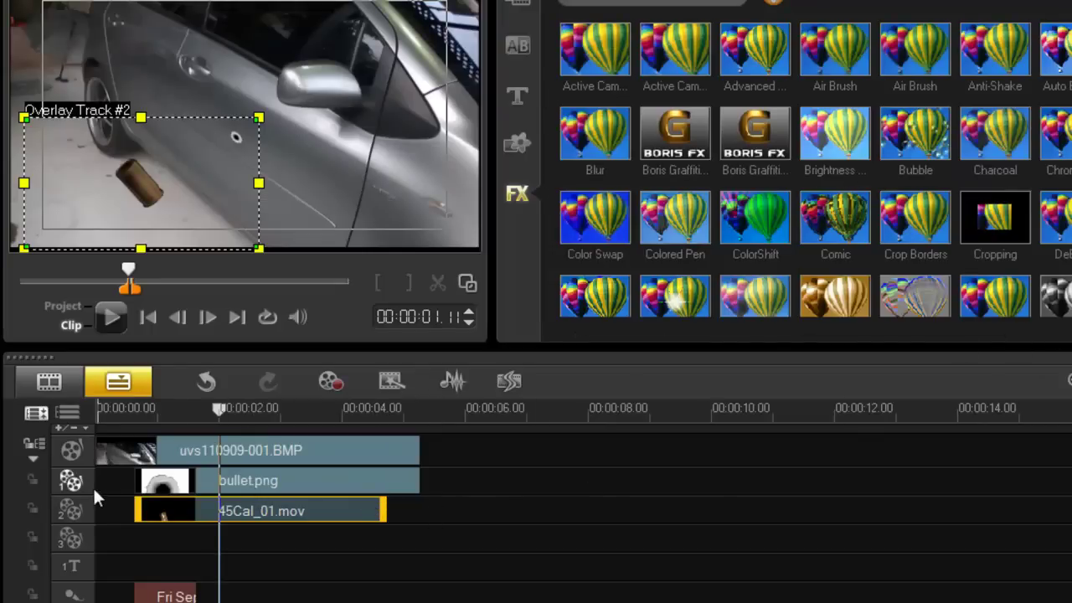
pyautogui.click(123, 408)
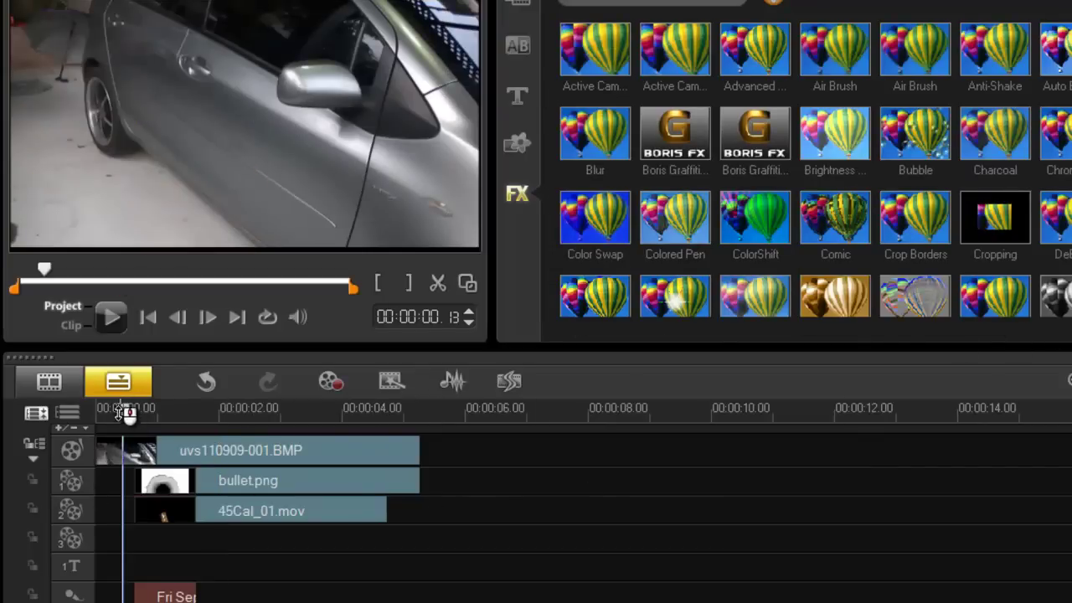
pyautogui.click(109, 316)
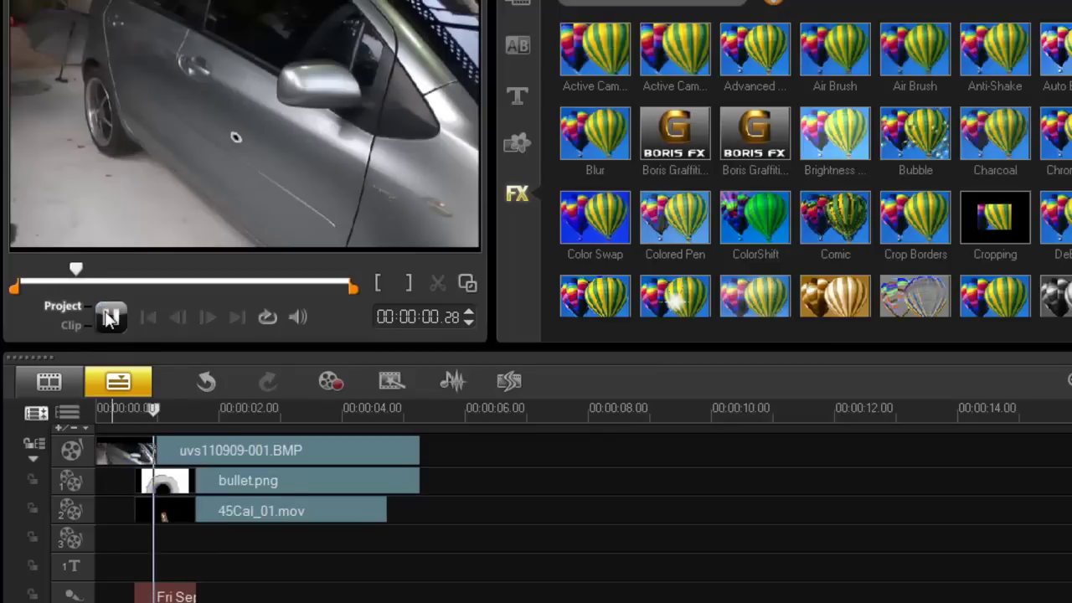